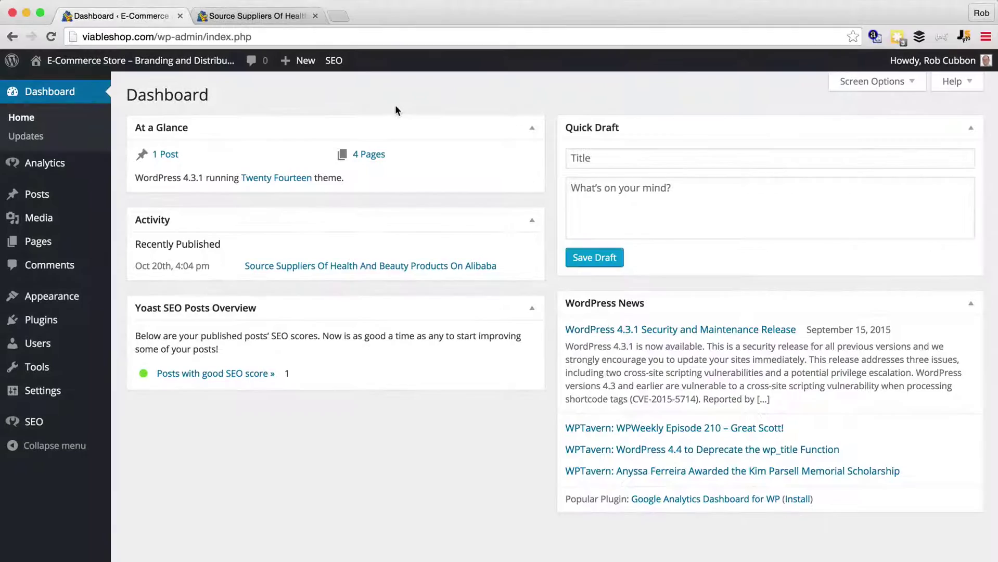
- Search plugins for 'Click To Tweet', then install and activate Better Click To Tweet 4.5
{"action": "mouse_move", "coordinate": [31, 321]}
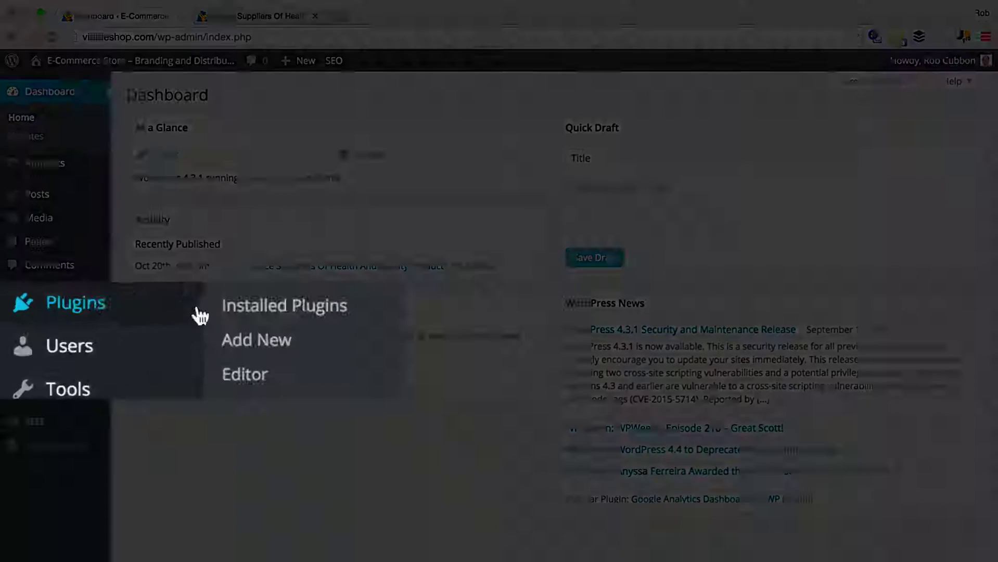
{"action": "left_click", "coordinate": [162, 345]}
{"action": "left_click", "coordinate": [840, 137]}
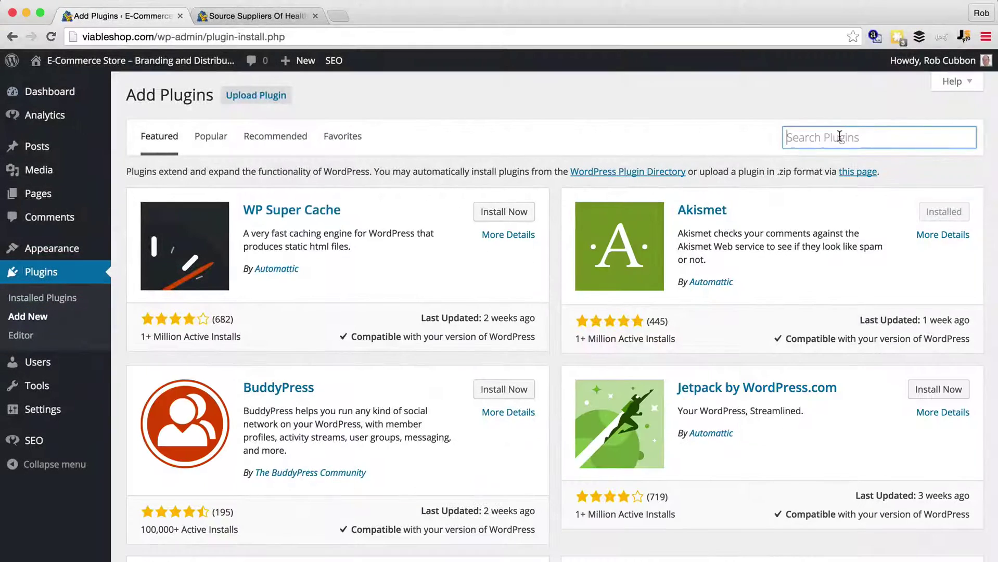
{"action": "type", "text": "C"}
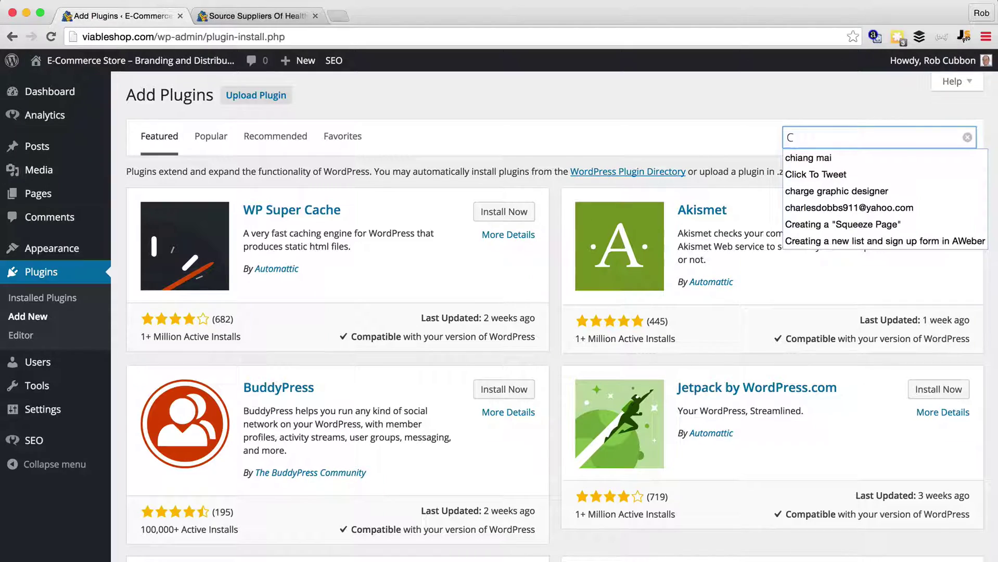
{"action": "left_click", "coordinate": [833, 174]}
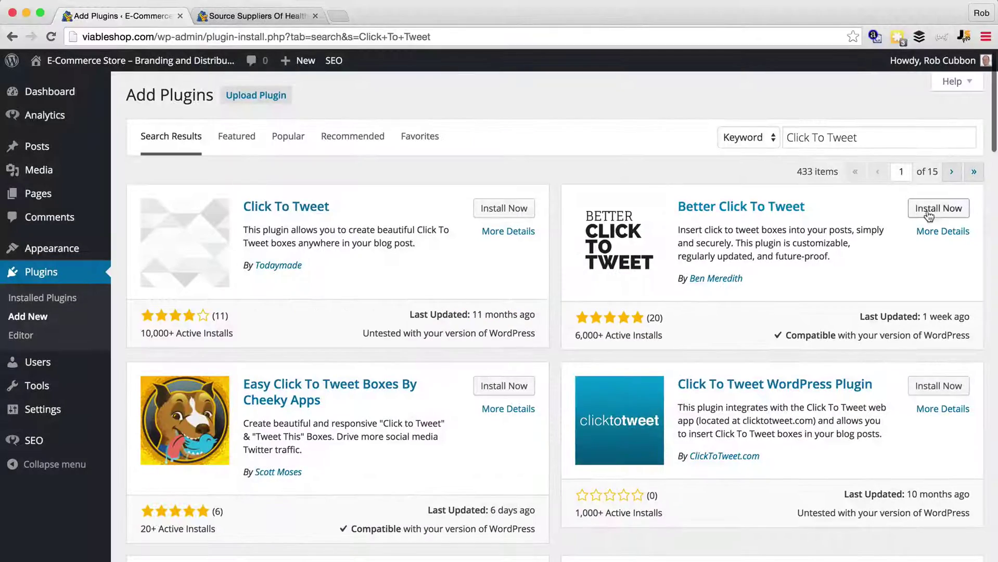
{"action": "left_click", "coordinate": [938, 146]}
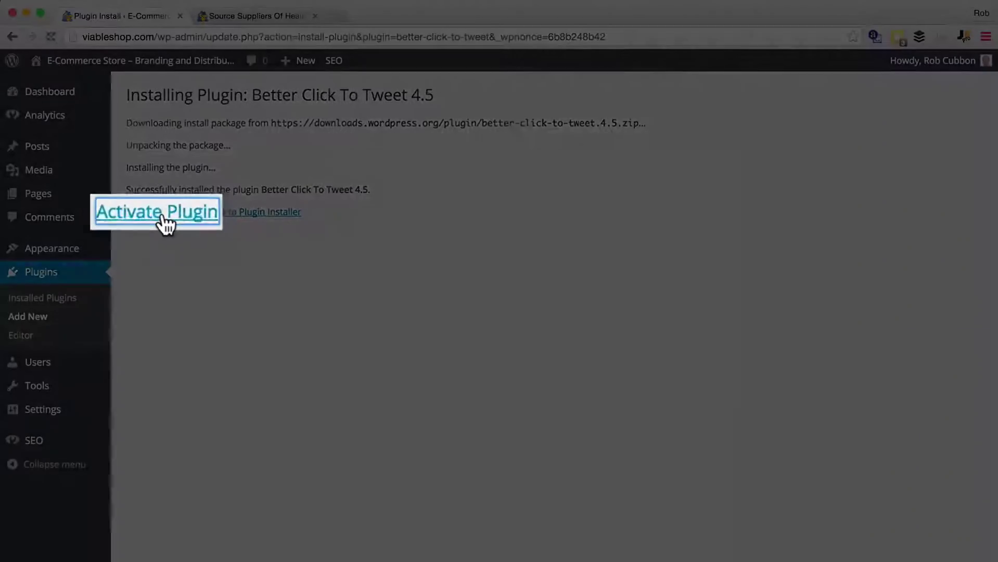
{"action": "left_click", "coordinate": [166, 223]}
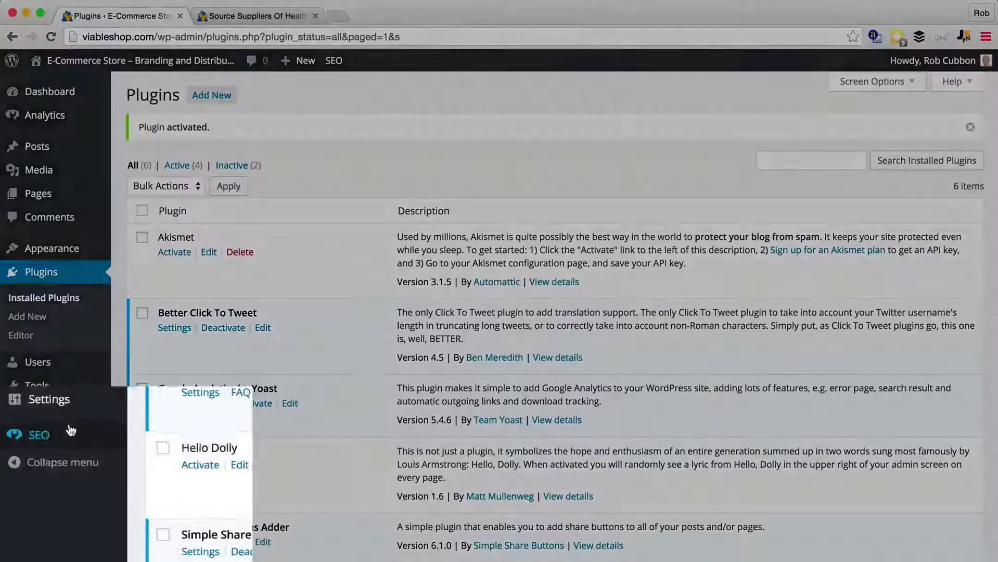
- In Better Click To Tweet settings, enter the site's Twitter handle, tick Use Short URL?, and save
{"action": "mouse_move", "coordinate": [62, 409]}
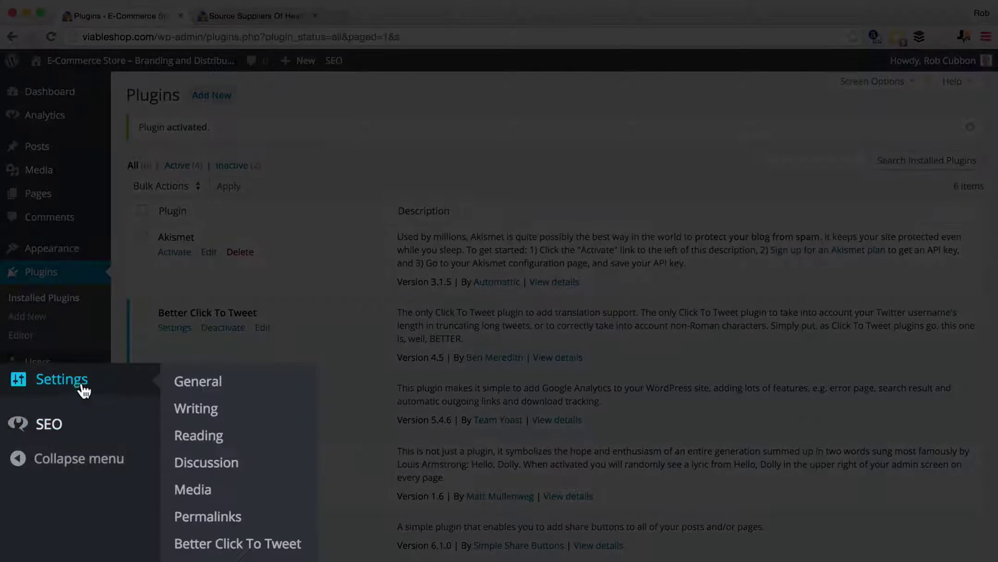
{"action": "left_click", "coordinate": [215, 548]}
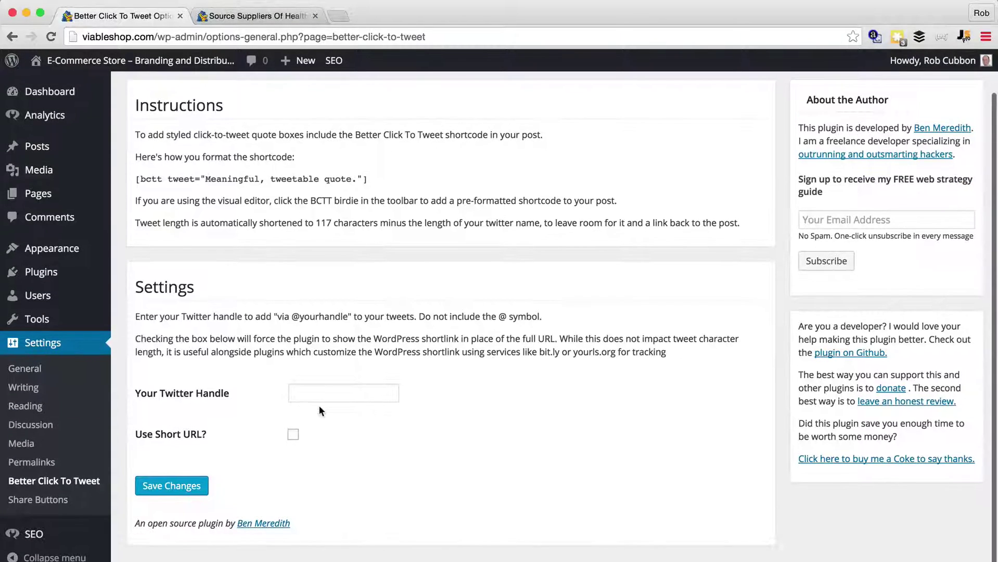
{"action": "left_click", "coordinate": [321, 394]}
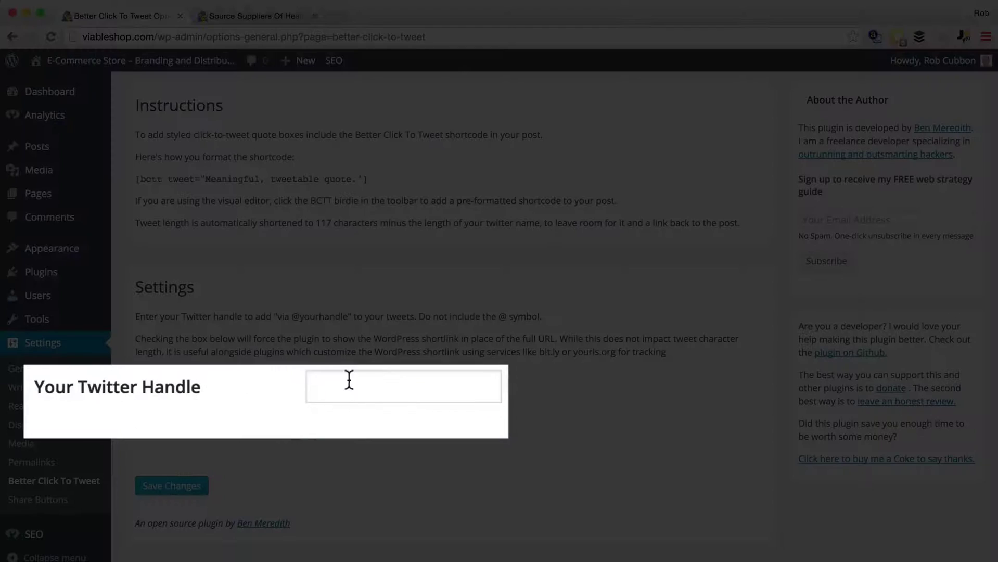
{"action": "left_click", "coordinate": [295, 438]}
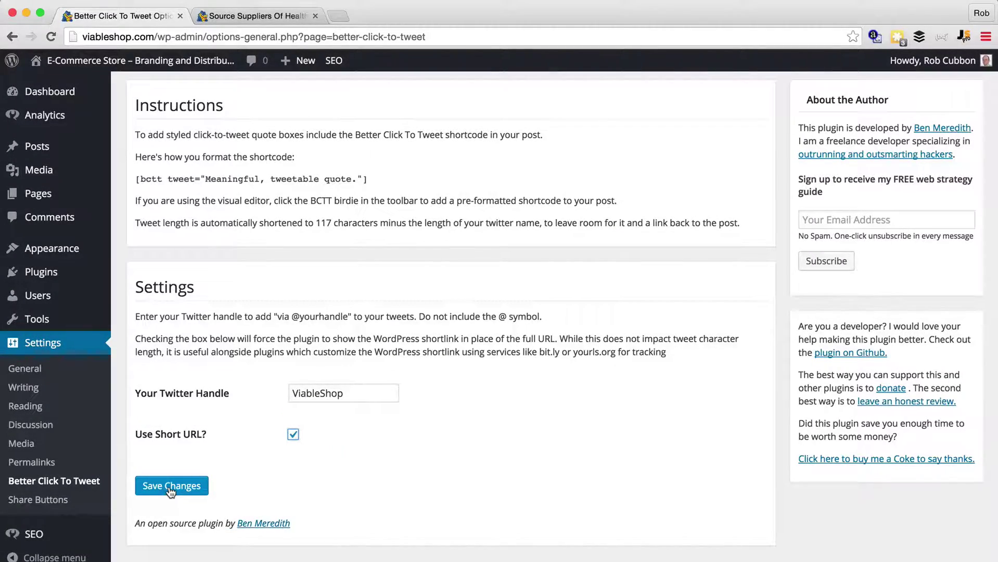
{"action": "left_click", "coordinate": [171, 490]}
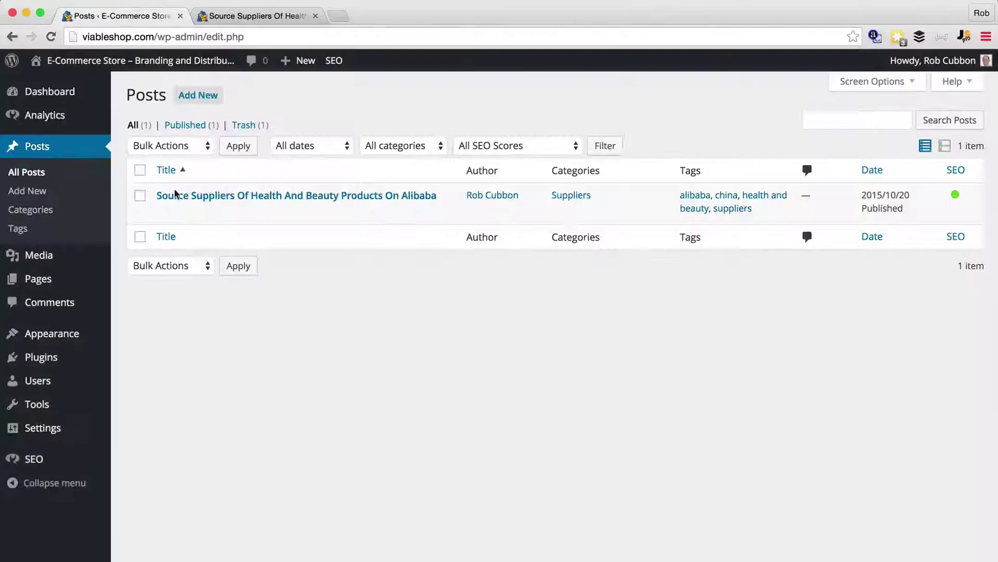
- Open the Alibaba post for editing and insert a blank line after 'Amazon.com combined.'
{"action": "mouse_move", "coordinate": [145, 206]}
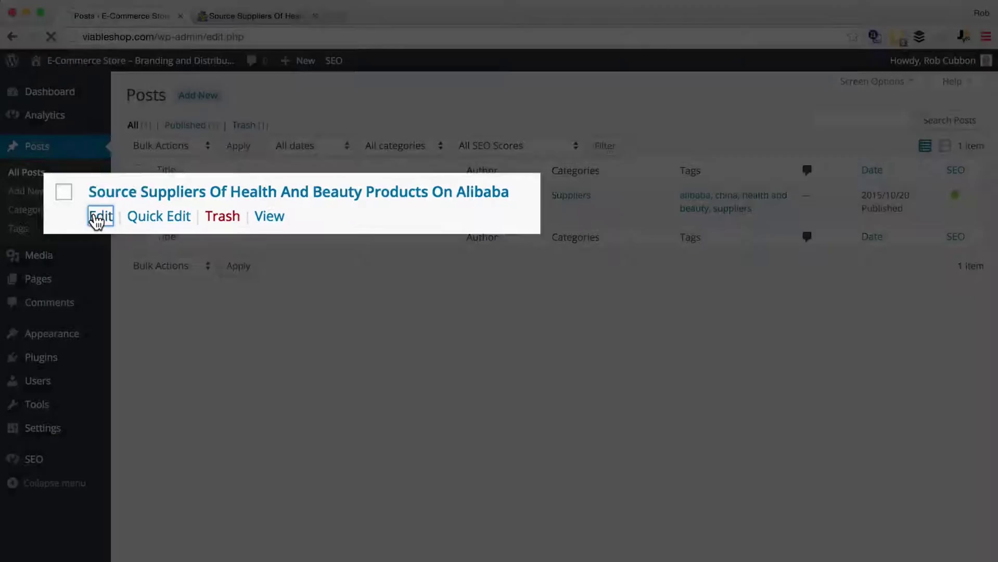
{"action": "left_click", "coordinate": [84, 221]}
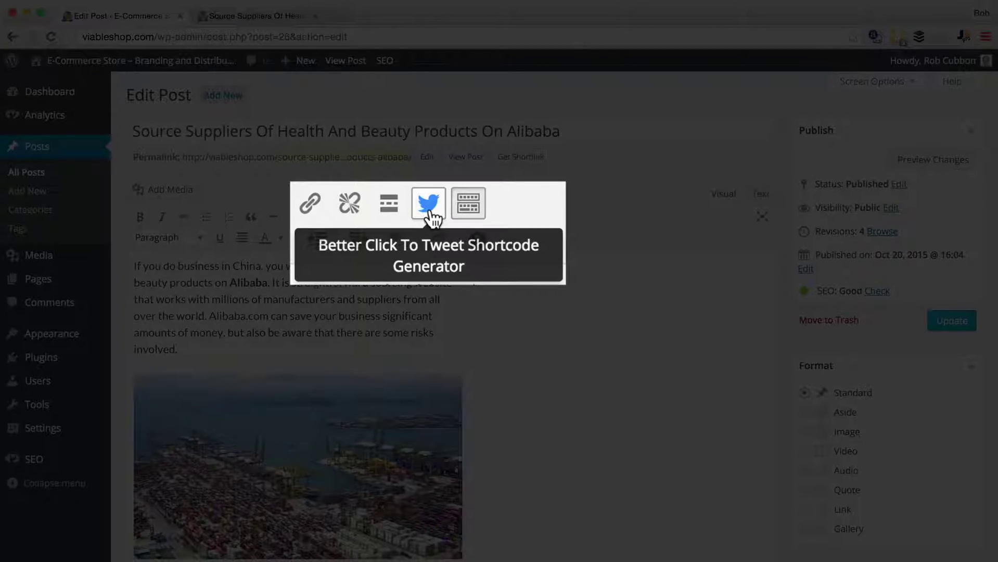
{"action": "scroll", "coordinate": [549, 284], "scroll_direction": "down", "scroll_amount": 10}
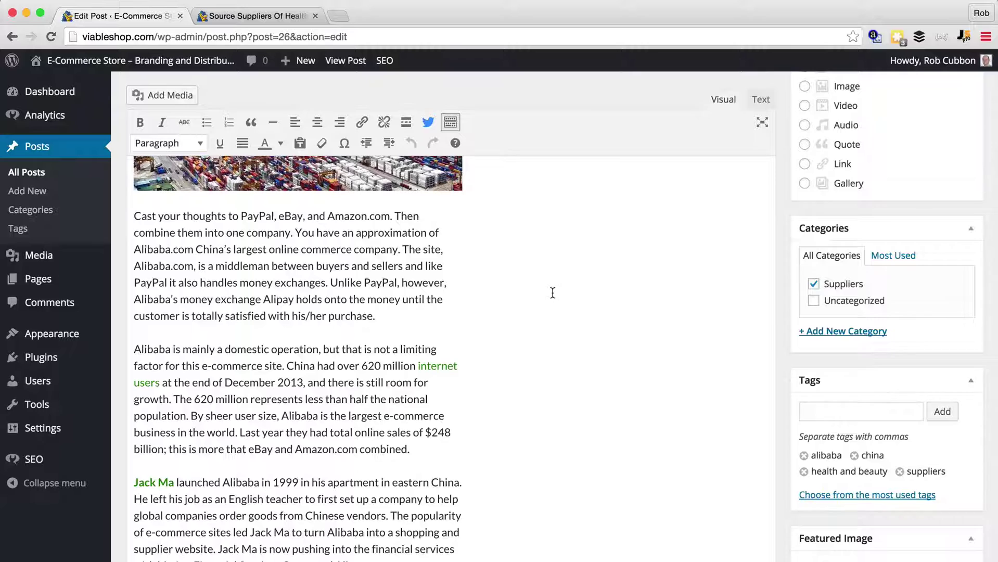
{"action": "scroll", "coordinate": [382, 352], "scroll_direction": "down", "scroll_amount": 3}
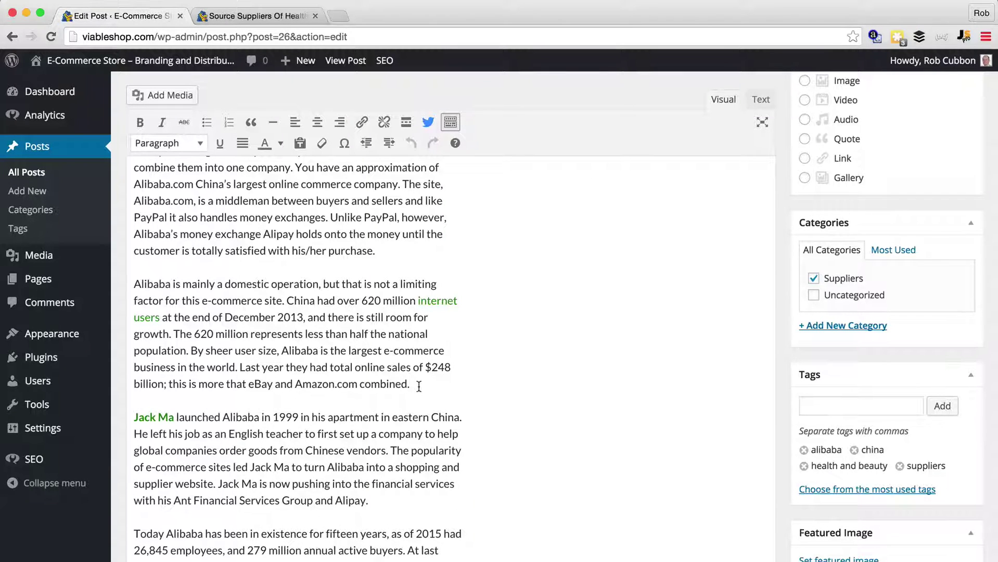
{"action": "left_click", "coordinate": [419, 386]}
{"action": "key", "text": "Return"}
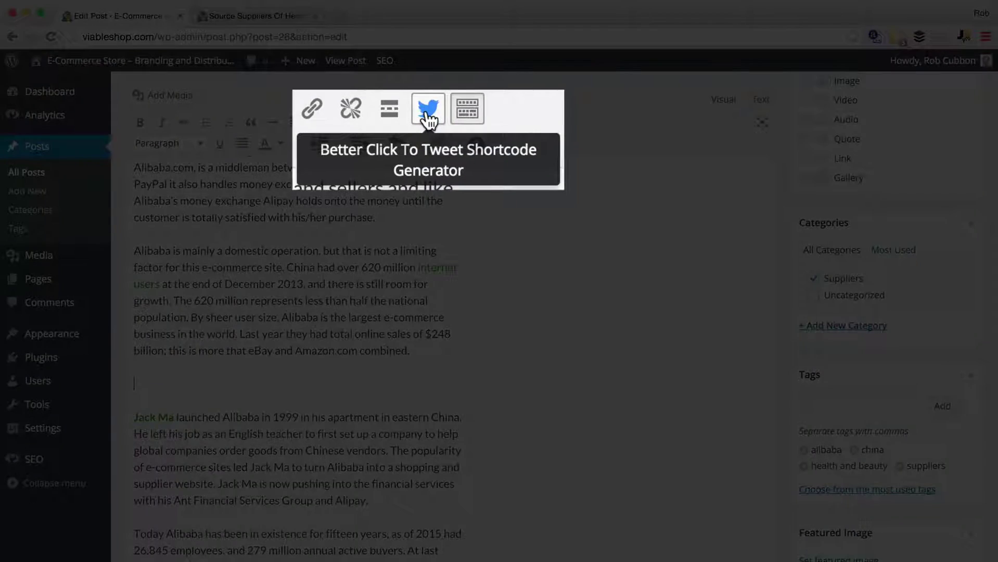
- Dismiss the quote generator, select the $248 billion sales sentence, and return to the blank line
{"action": "left_click", "coordinate": [428, 121]}
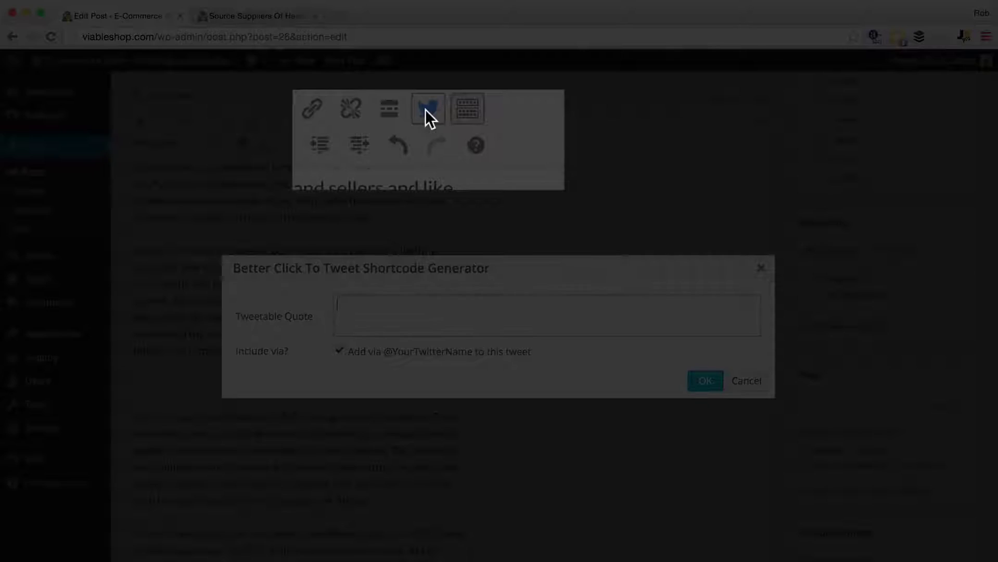
{"action": "key", "text": "Escape"}
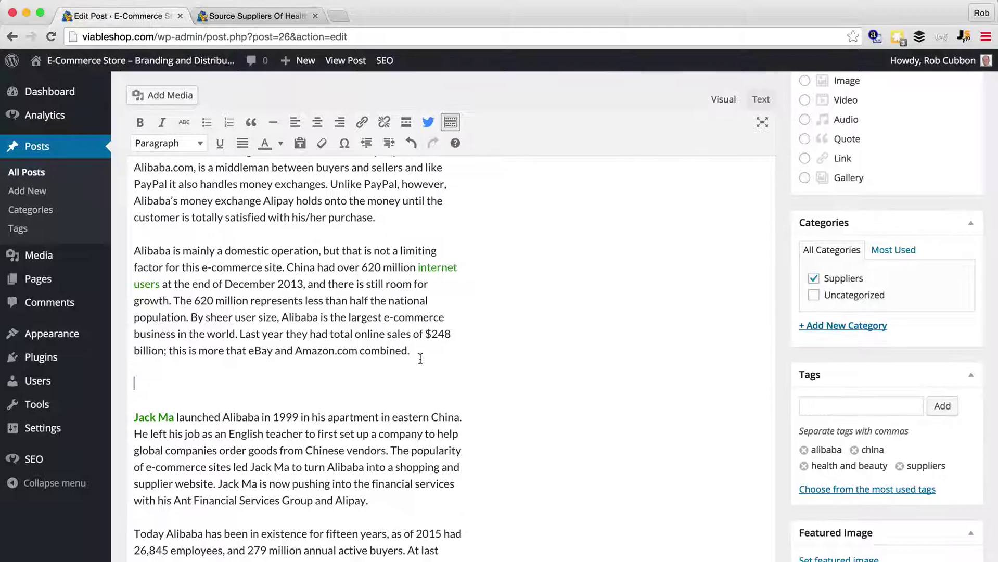
{"action": "left_click_drag", "start_coordinate": [423, 362], "coordinate": [307, 332]}
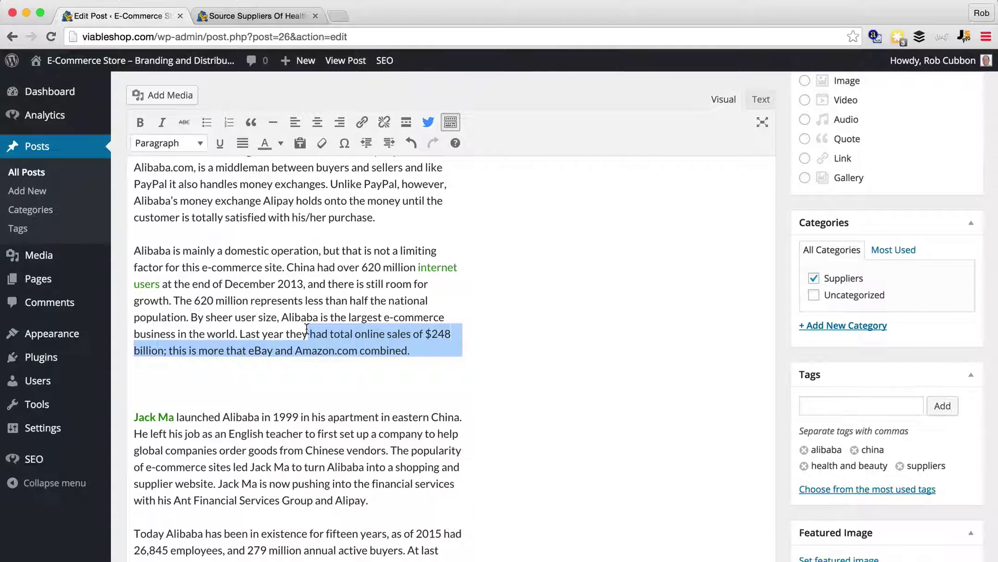
{"action": "left_click", "coordinate": [261, 385]}
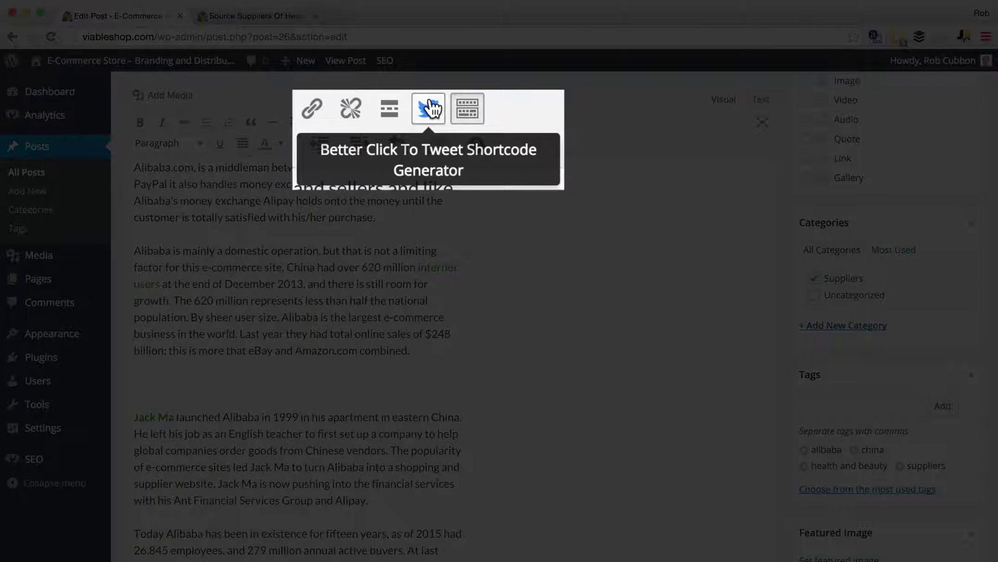
- Paste the shortened $248 billion sales quote as the Tweetable Quote, keep Add via on, and insert it
{"action": "left_click", "coordinate": [428, 123]}
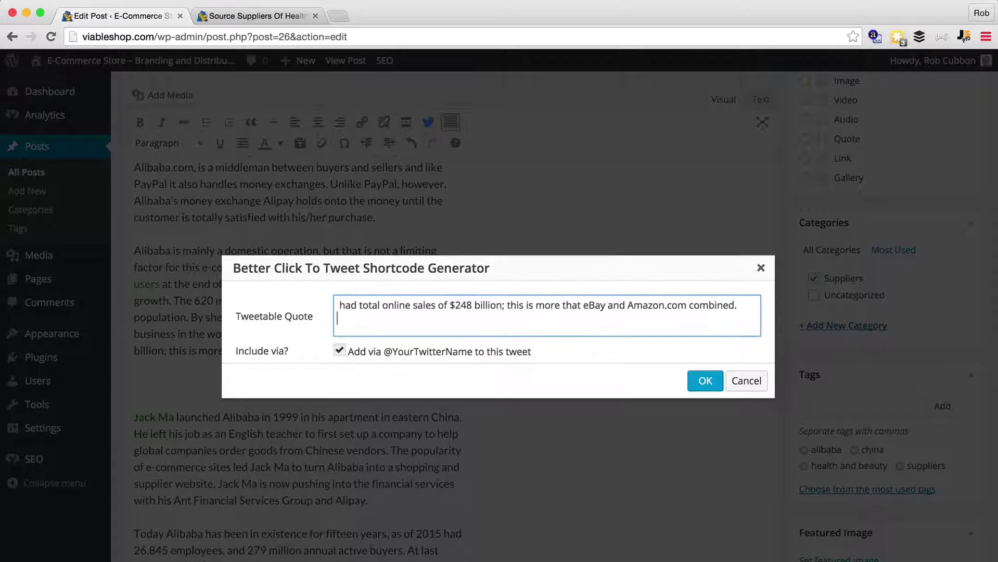
{"action": "key", "text": "ctrl+a"}
{"action": "type", "text": "Last year Abibaba had total online sales of $248 billion; more than eBay and Amazon.com combined"}
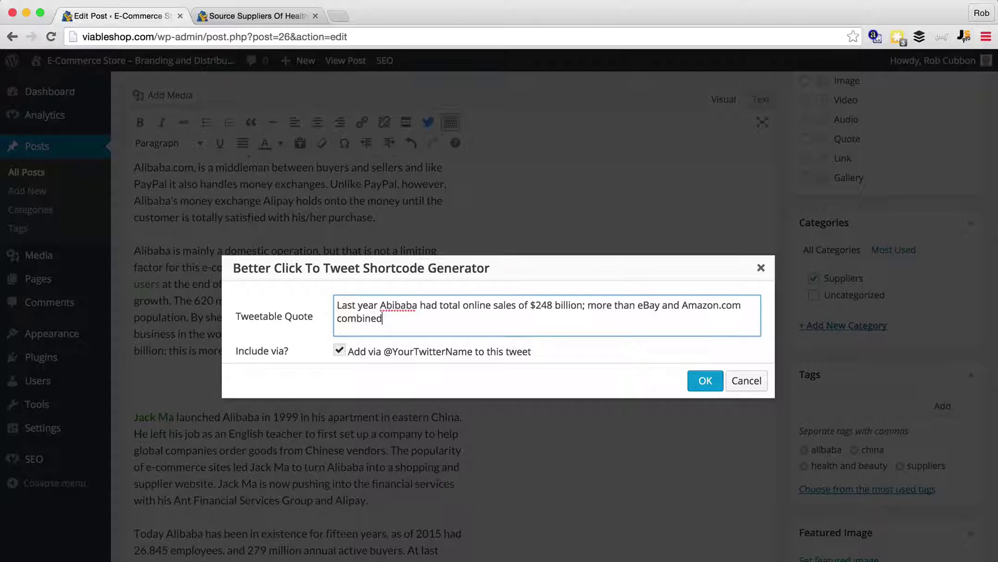
{"action": "left_click", "coordinate": [339, 350]}
{"action": "left_click", "coordinate": [339, 350]}
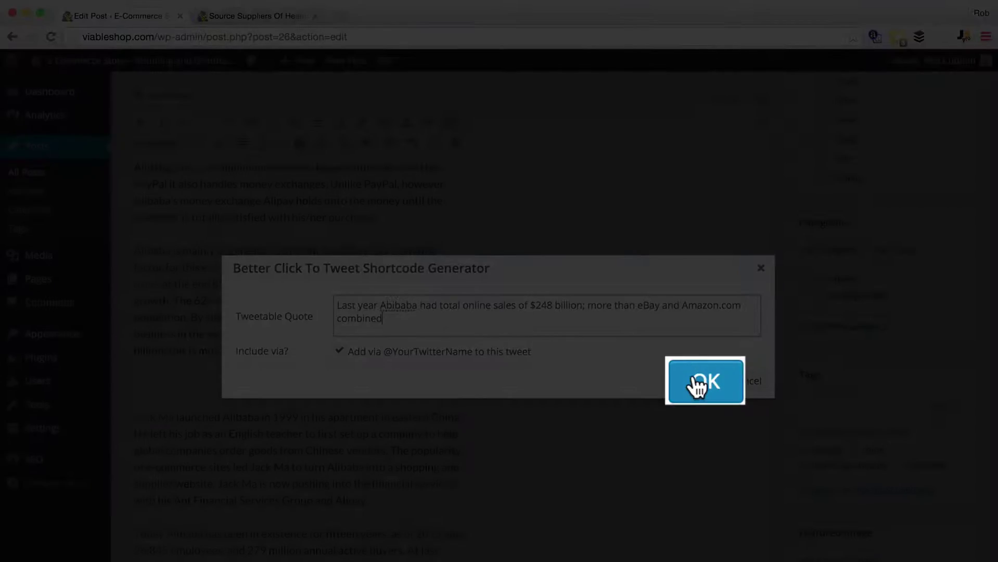
{"action": "left_click", "coordinate": [702, 380]}
- Update the post, then reload the live article and scroll to its Click To Tweet box
{"action": "scroll", "coordinate": [869, 239], "scroll_direction": "up", "scroll_amount": 5}
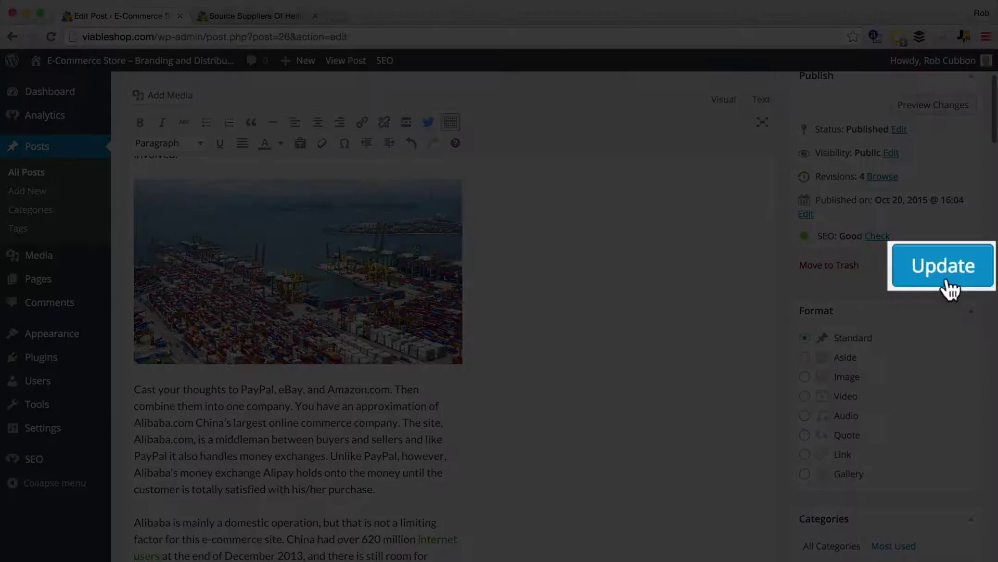
{"action": "left_click", "coordinate": [952, 258]}
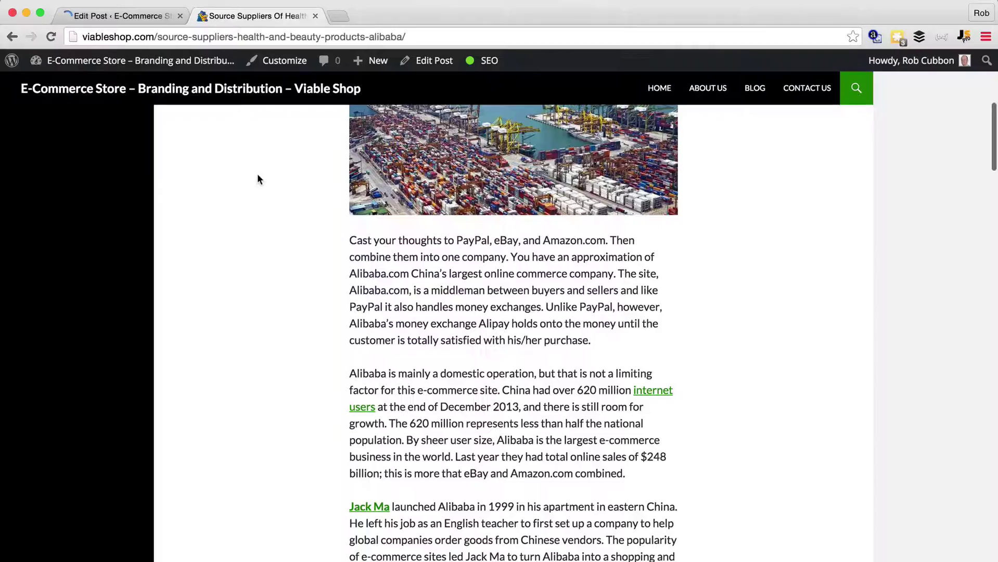
{"action": "left_click", "coordinate": [257, 15]}
{"action": "key", "text": "super+r"}
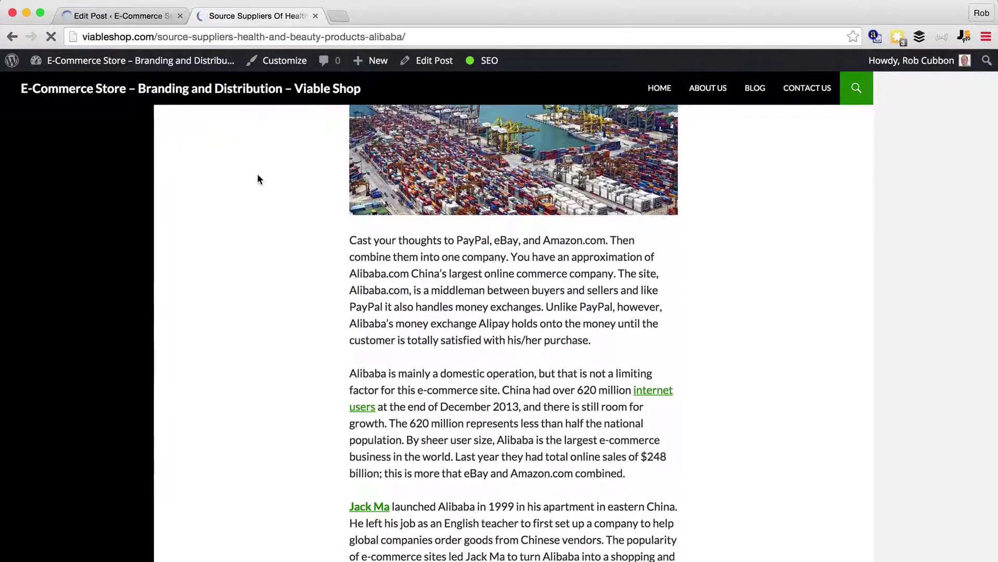
{"action": "scroll", "coordinate": [257, 177], "scroll_direction": "down", "scroll_amount": 6}
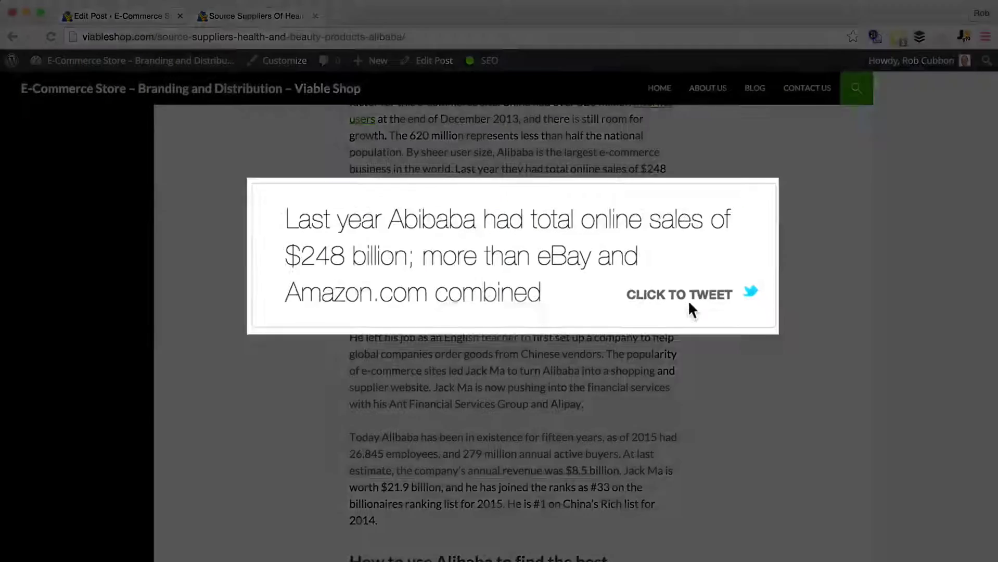
{"action": "left_click", "coordinate": [689, 299]}
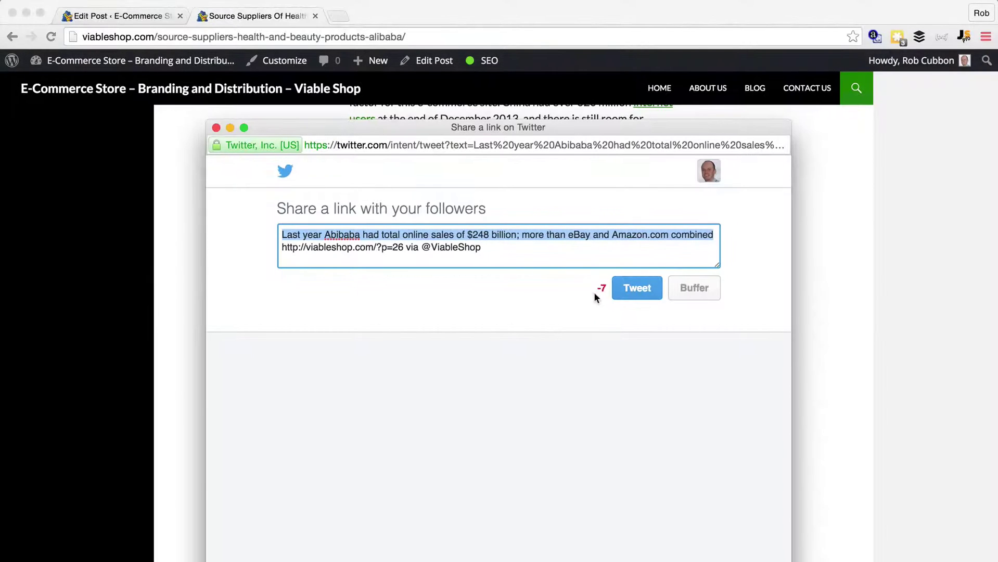
{"action": "left_click", "coordinate": [216, 127]}
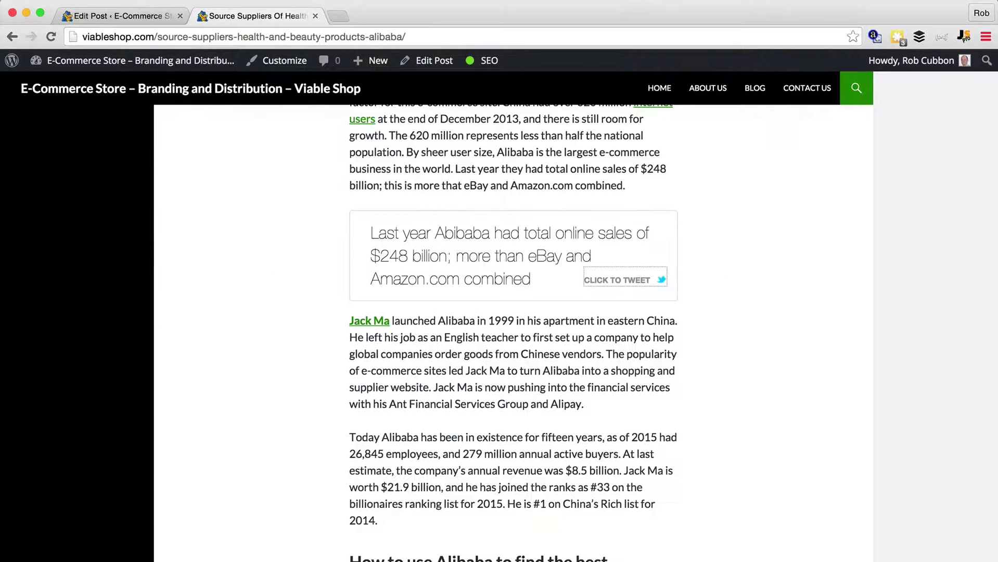
- Return to the Edit Post tab and scroll down to the bctt shortcode
{"action": "left_click", "coordinate": [90, 17]}
{"action": "scroll", "coordinate": [297, 365], "scroll_direction": "down", "scroll_amount": 15}
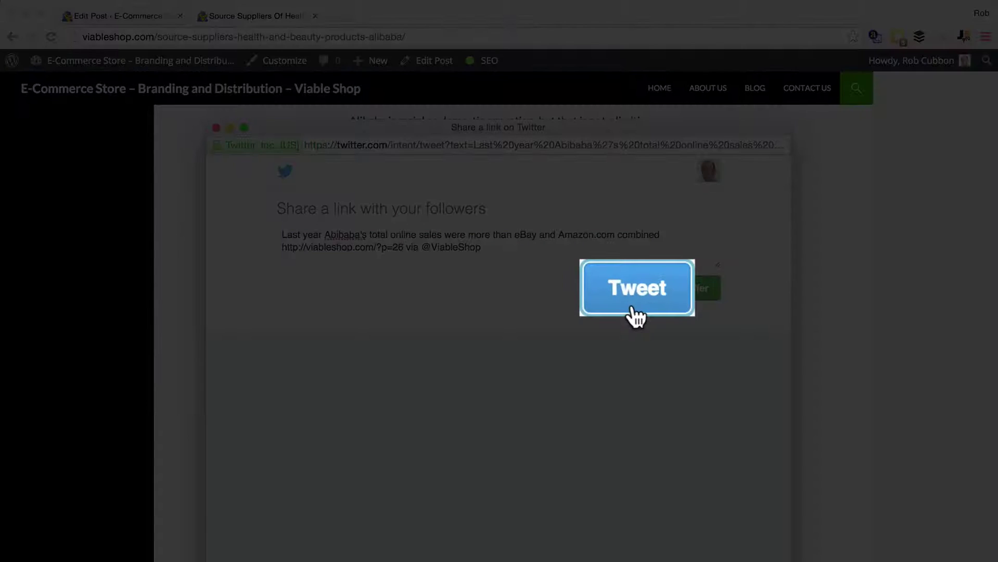
- Tweet the reworded Alibaba sales quote and close the confirmation window
{"action": "left_click", "coordinate": [636, 292]}
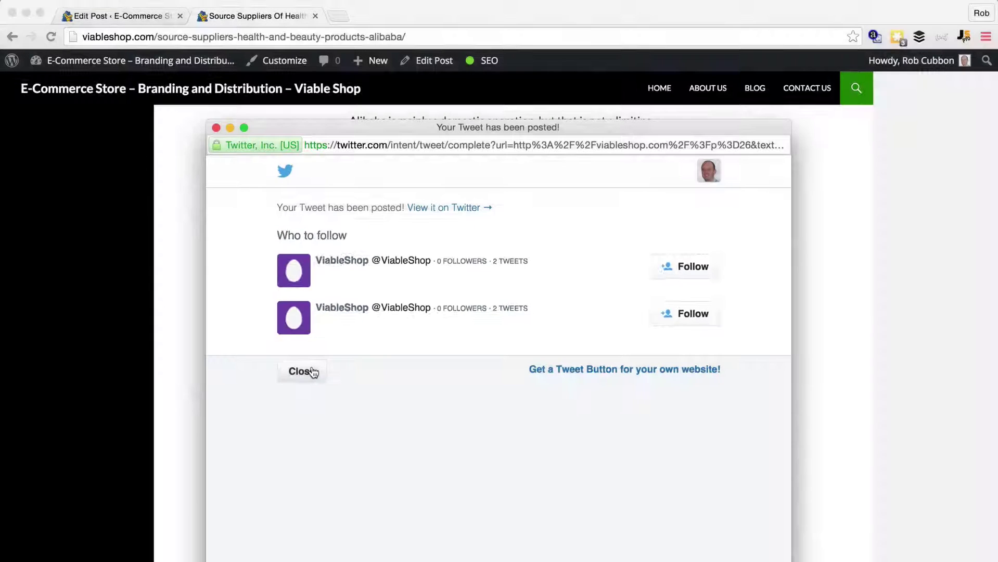
{"action": "left_click", "coordinate": [307, 372]}
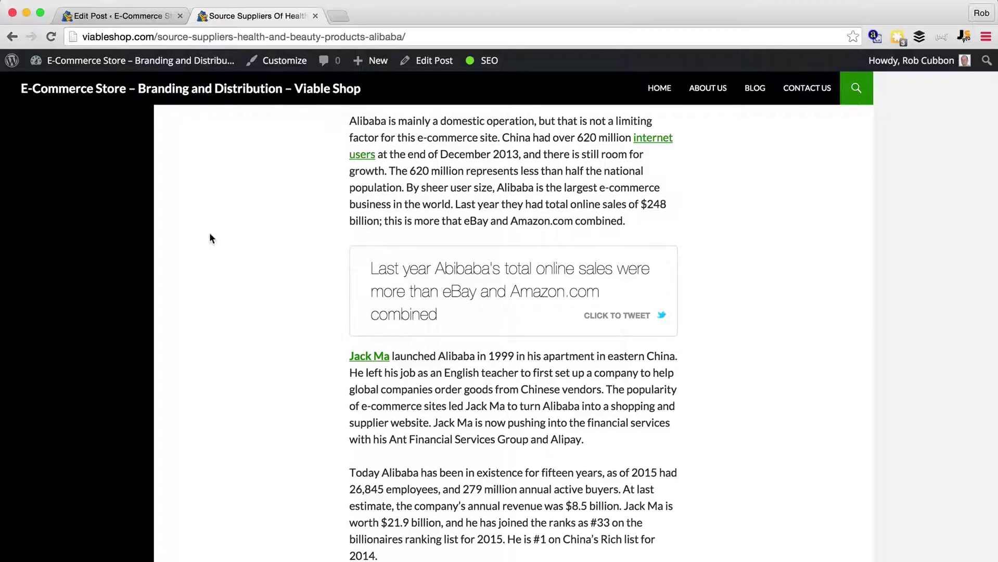
{"action": "scroll", "coordinate": [209, 234], "scroll_direction": "up", "scroll_amount": 2}
{"action": "scroll", "coordinate": [209, 235], "scroll_direction": "down", "scroll_amount": 7}
{"action": "scroll", "coordinate": [210, 236], "scroll_direction": "down", "scroll_amount": 6}
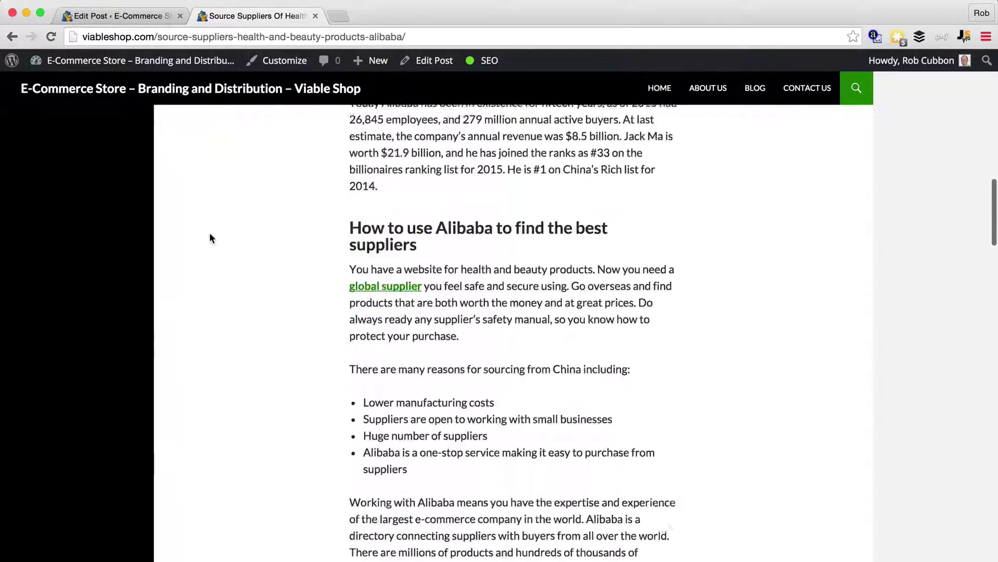
{"action": "scroll", "coordinate": [209, 235], "scroll_direction": "up", "scroll_amount": 10}
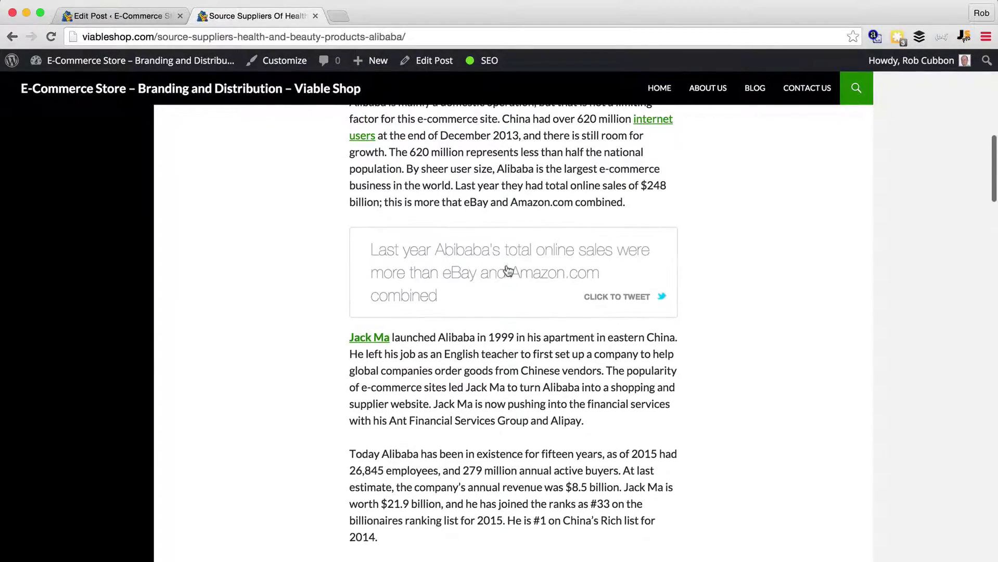
{"action": "scroll", "coordinate": [251, 257], "scroll_direction": "up", "scroll_amount": 15}
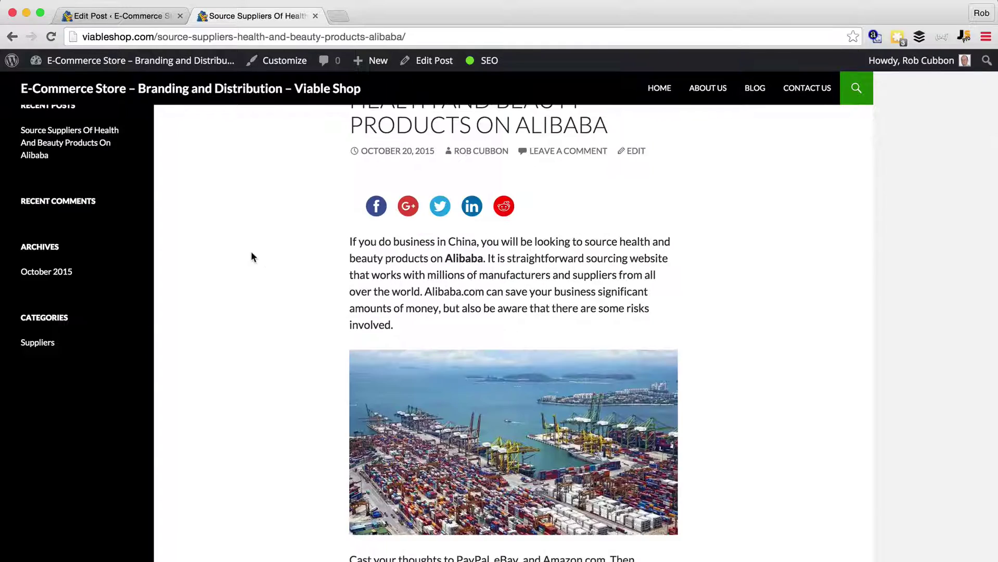
{"action": "scroll", "coordinate": [251, 257], "scroll_direction": "down", "scroll_amount": 10}
{"action": "scroll", "coordinate": [251, 258], "scroll_direction": "down", "scroll_amount": 5}
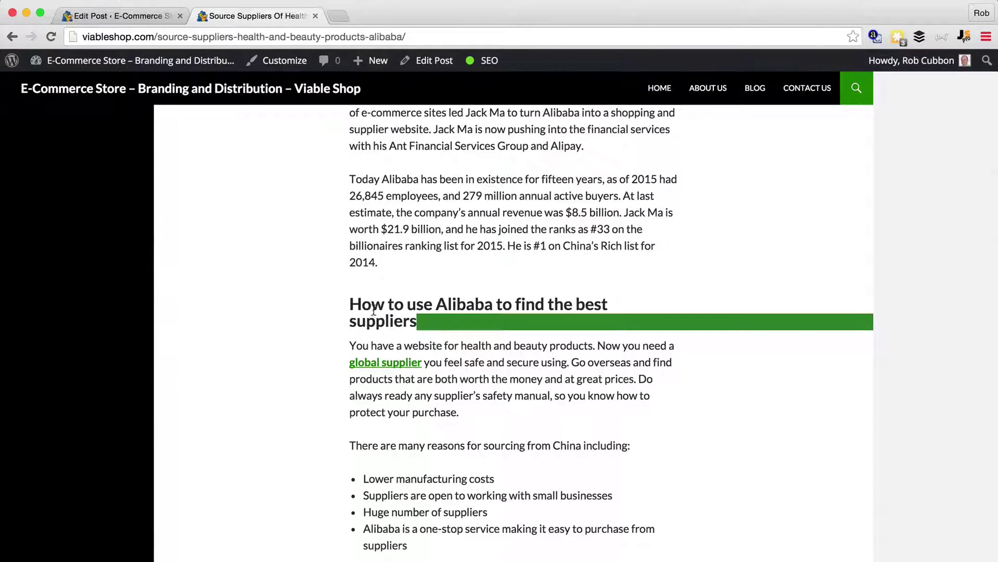
{"action": "scroll", "coordinate": [240, 301], "scroll_direction": "down", "scroll_amount": 4}
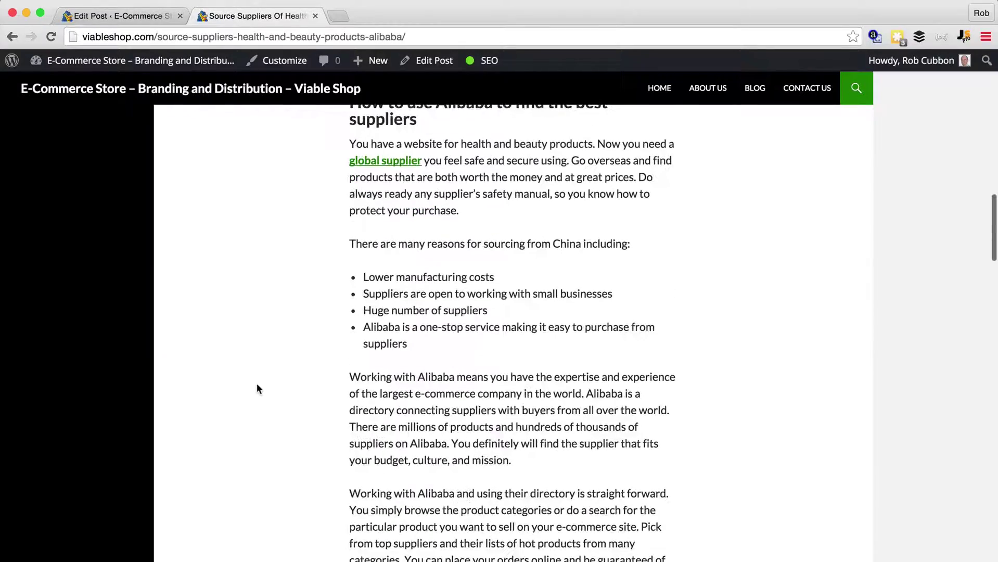
{"action": "scroll", "coordinate": [258, 388], "scroll_direction": "down", "scroll_amount": 20}
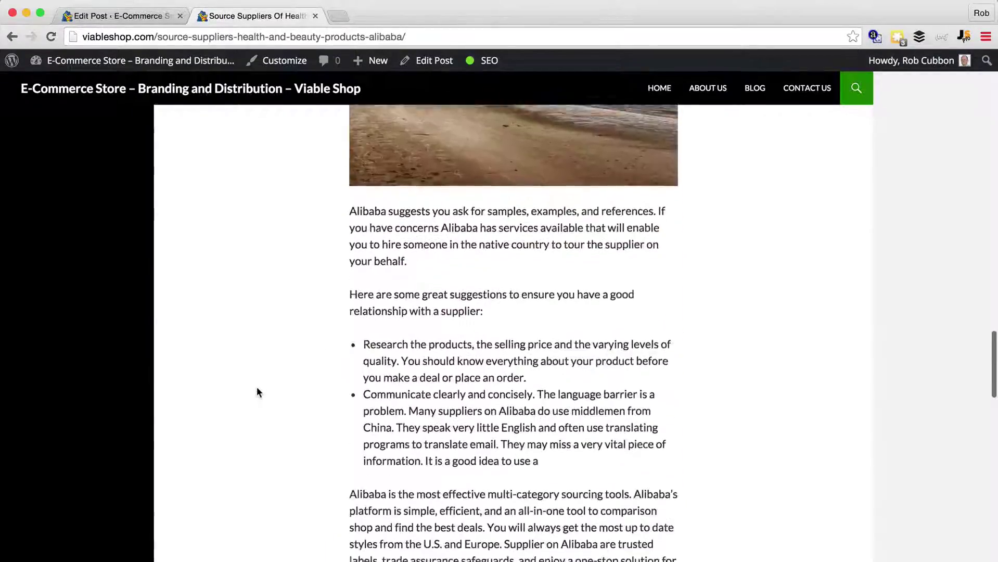
{"action": "scroll", "coordinate": [258, 392], "scroll_direction": "down", "scroll_amount": 20}
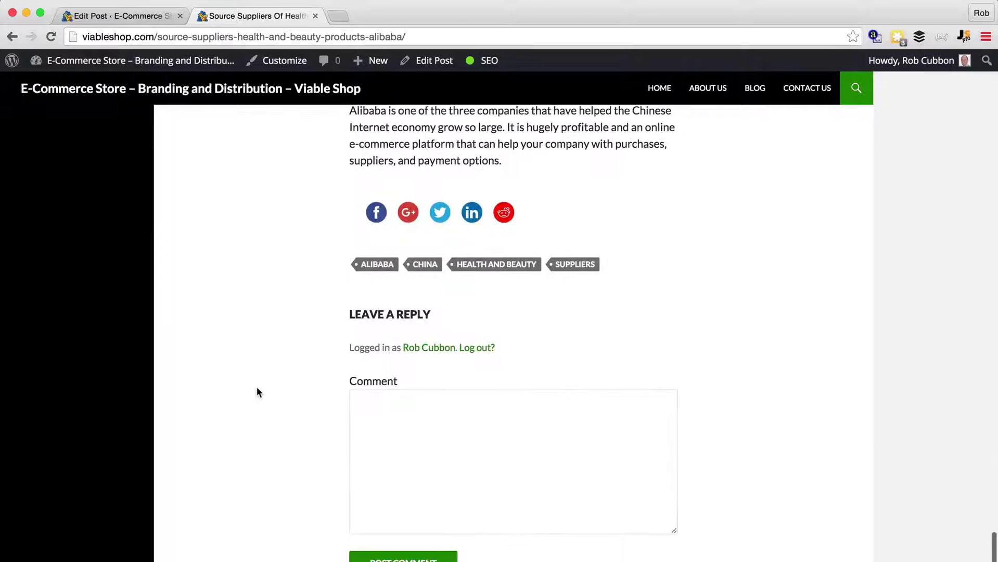
{"action": "scroll", "coordinate": [259, 392], "scroll_direction": "up", "scroll_amount": 20}
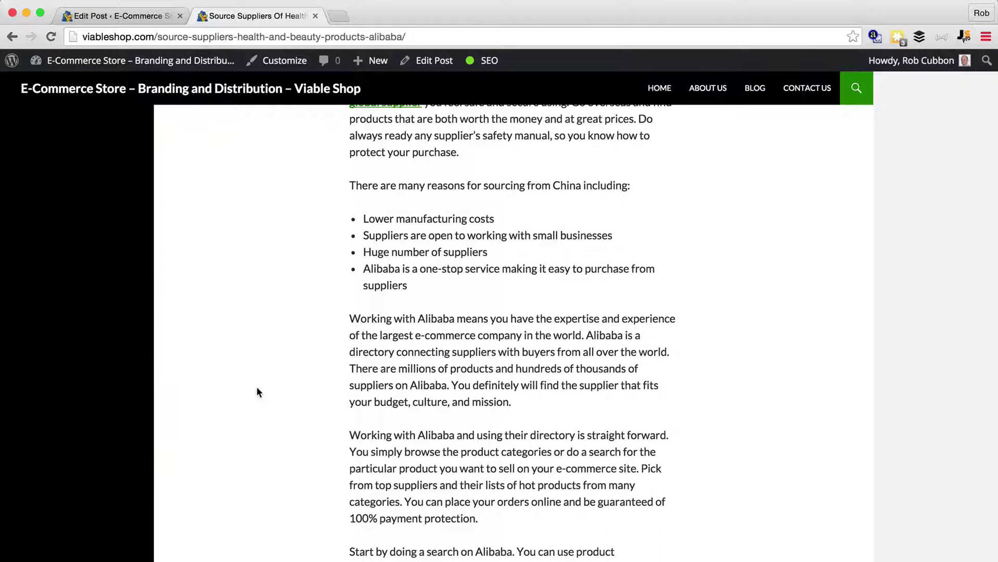